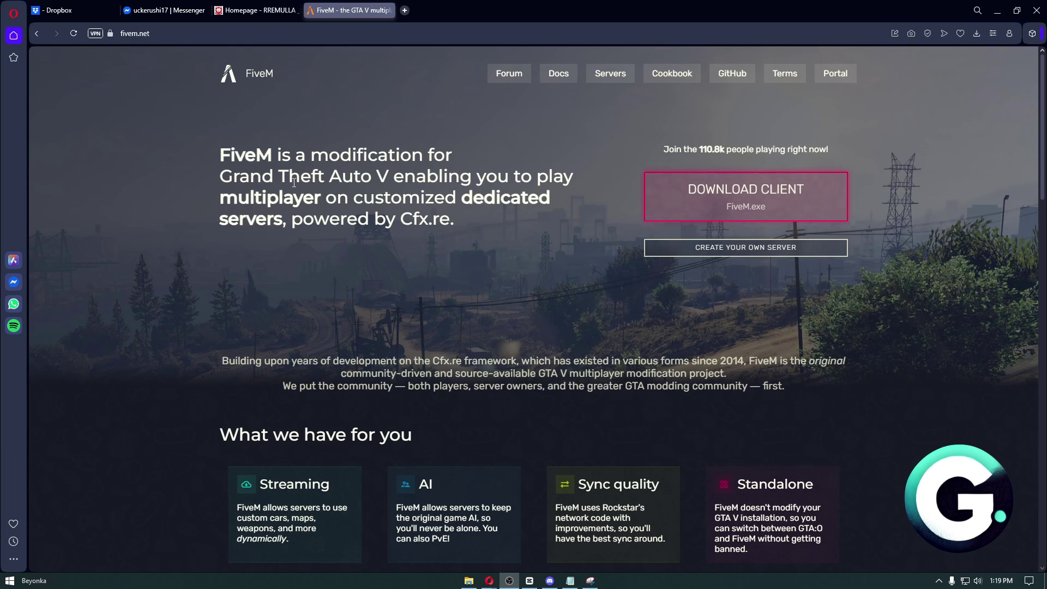
Step: Open the Run box and edit %appdata% into %localappdata%
key(super+r)
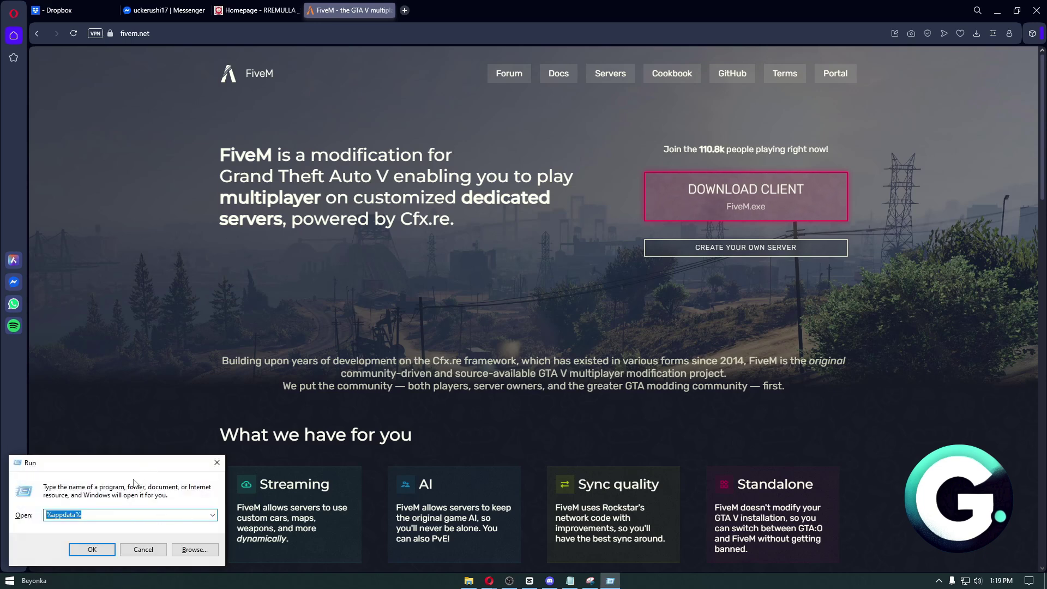
click(112, 512)
click(53, 514)
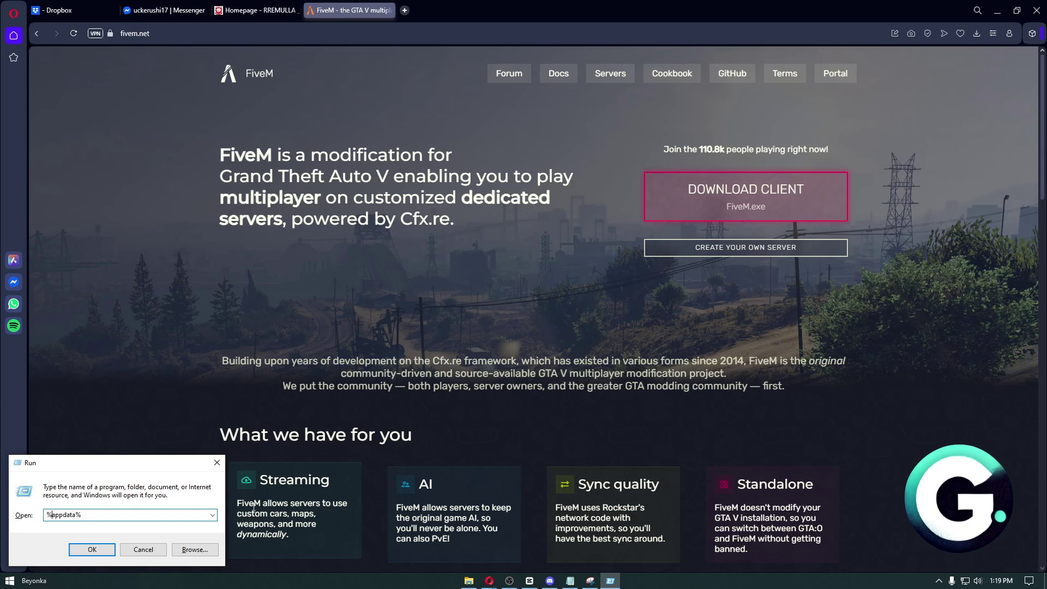
text(local)
Step: Open AppData\Local and browse down the folder list to Discord
key(Return)
click(548, 246)
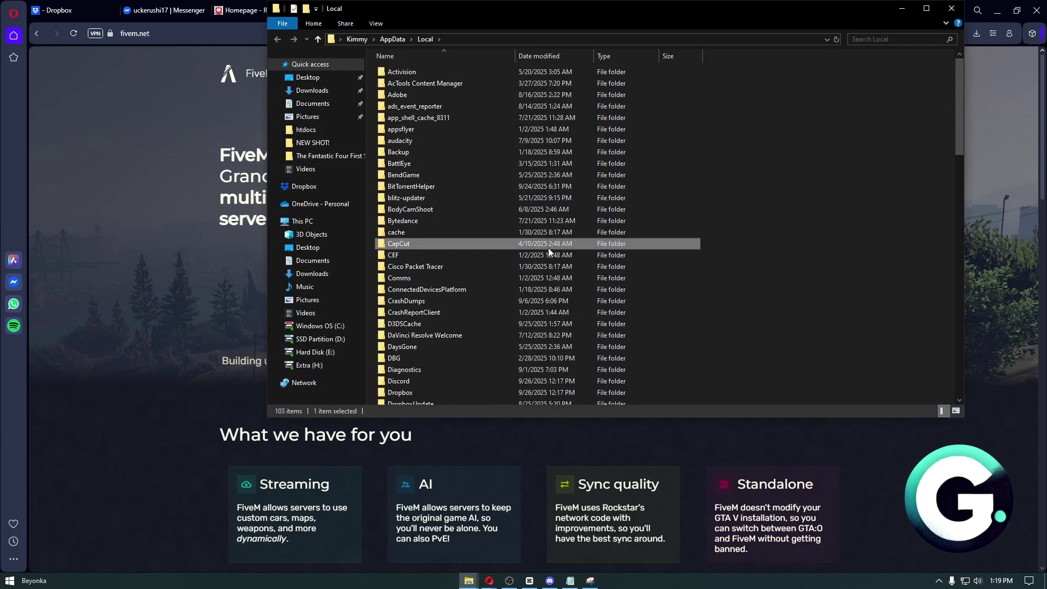
text(da)
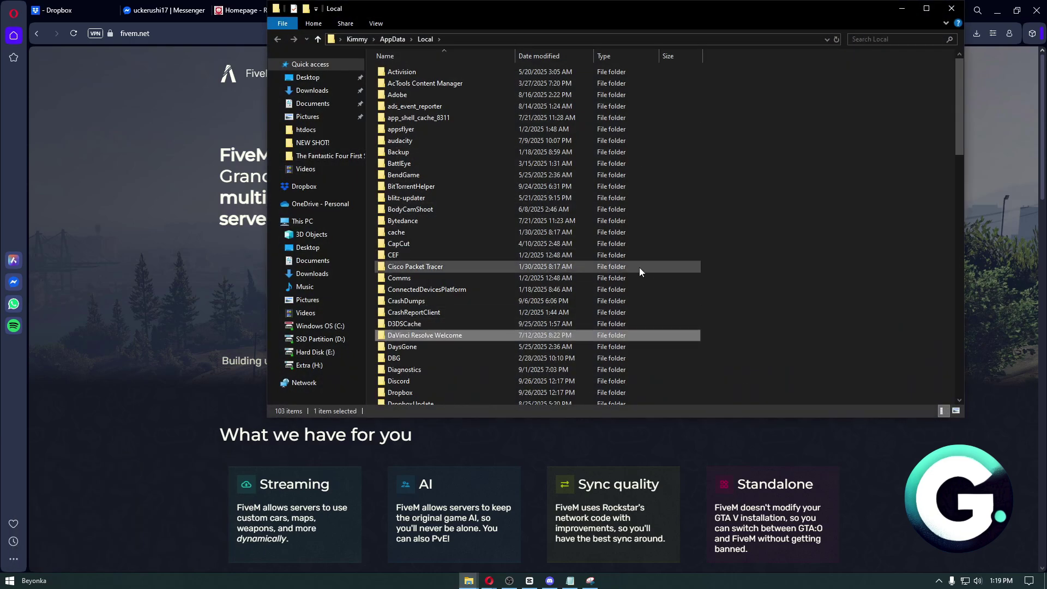
key(Down)
key(Down)
key(Down)
scroll(617, 293, down, 2)
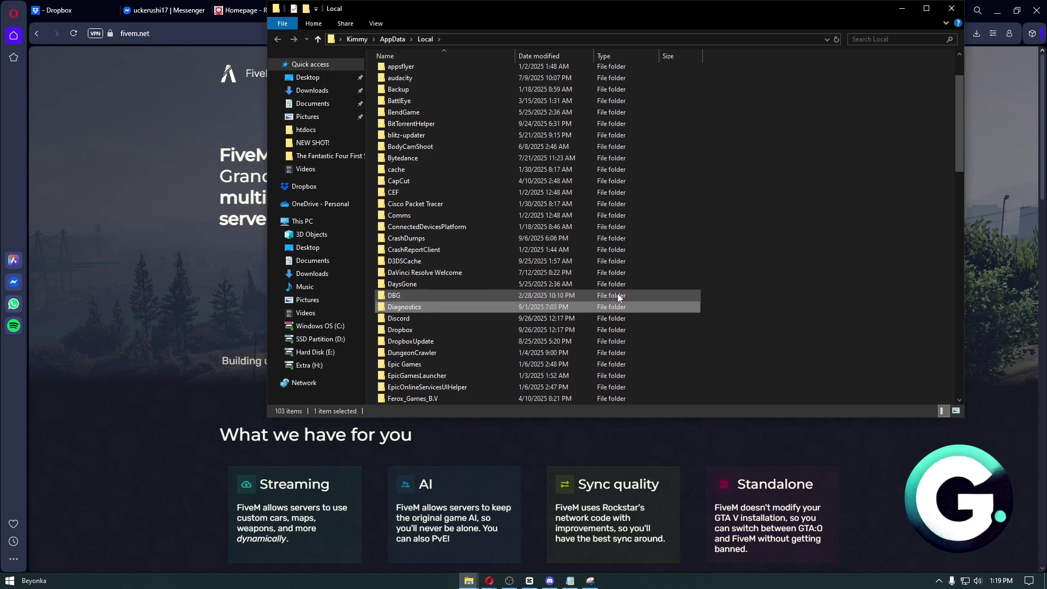
key(Down)
key(Down)
key(Down)
key(Down)
key(Down)
key(Down)
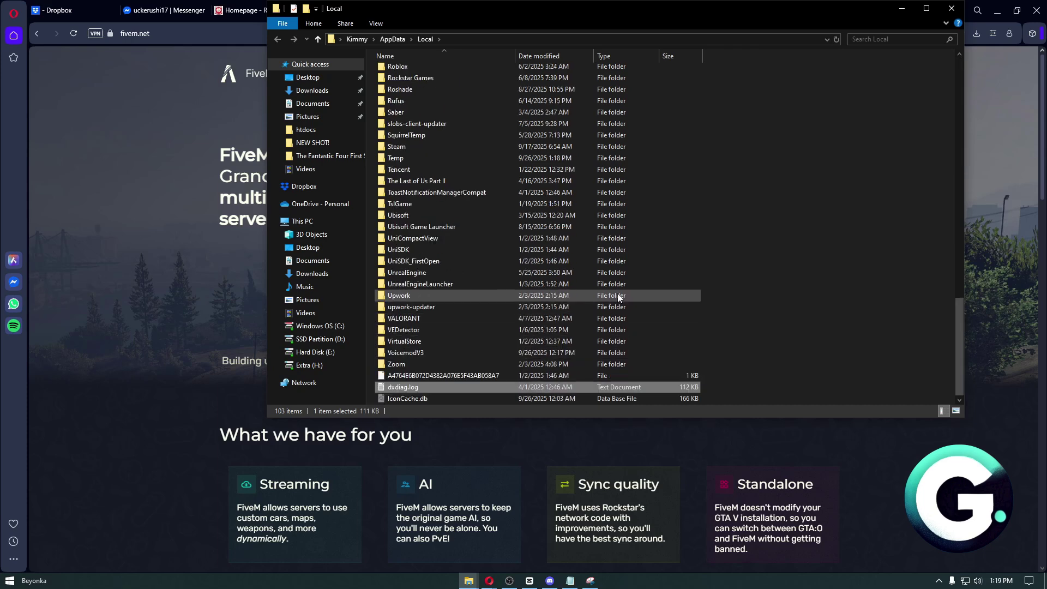
text(di)
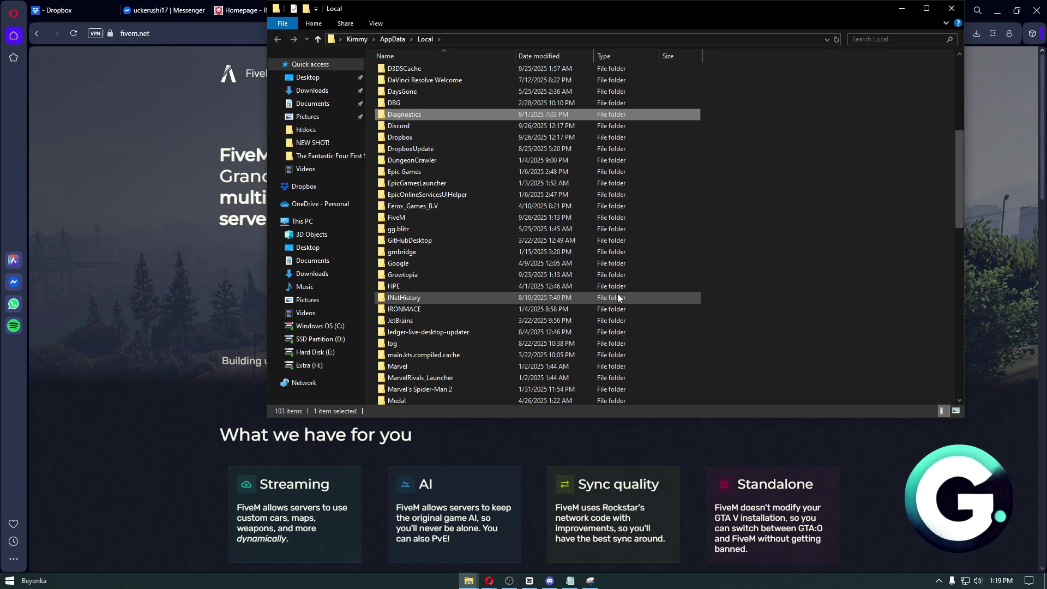
key(Down)
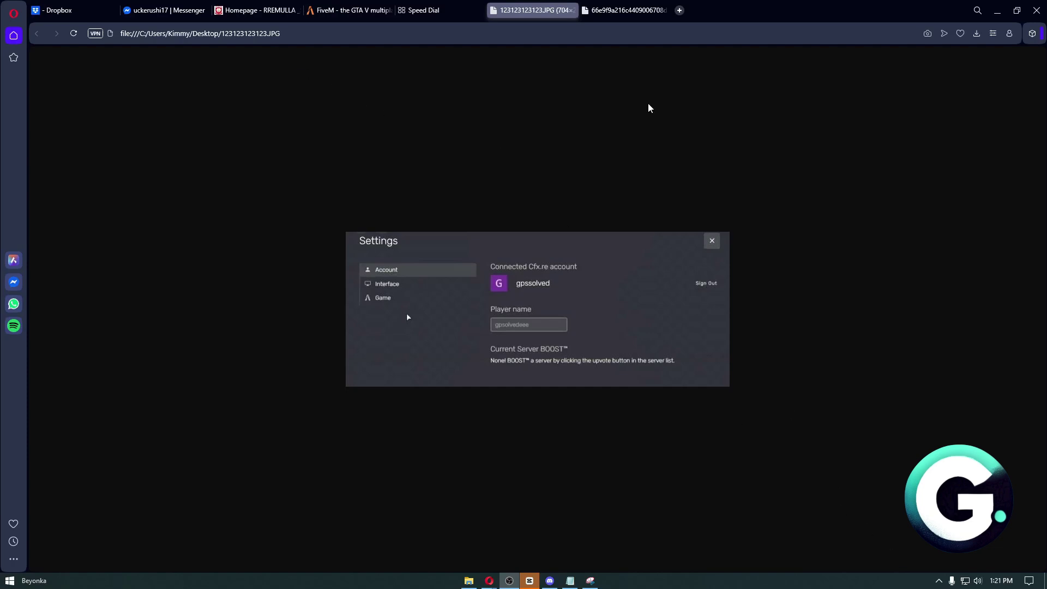
click(620, 10)
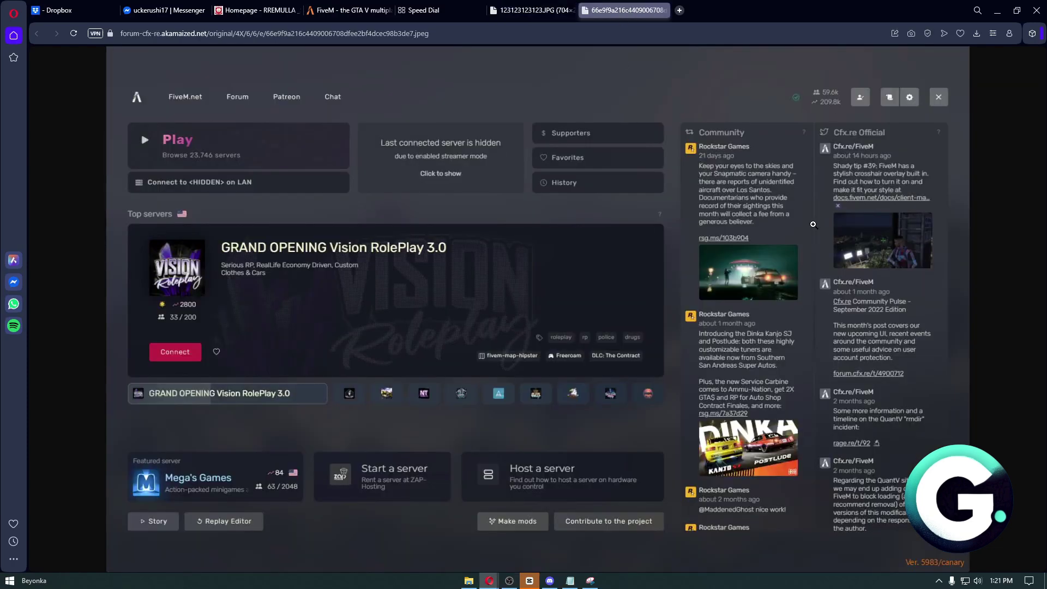
click(872, 98)
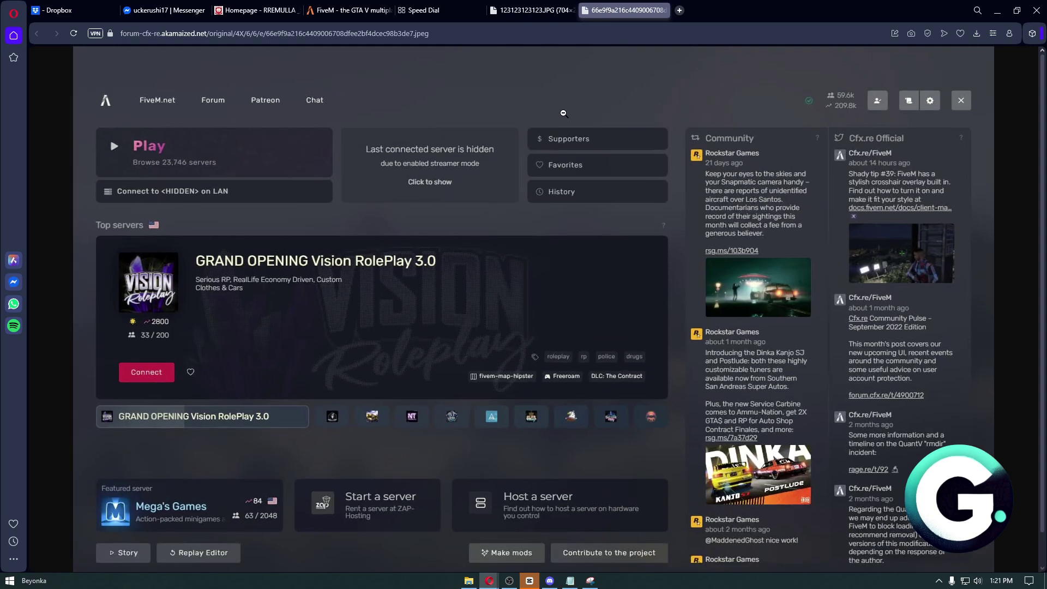
click(533, 12)
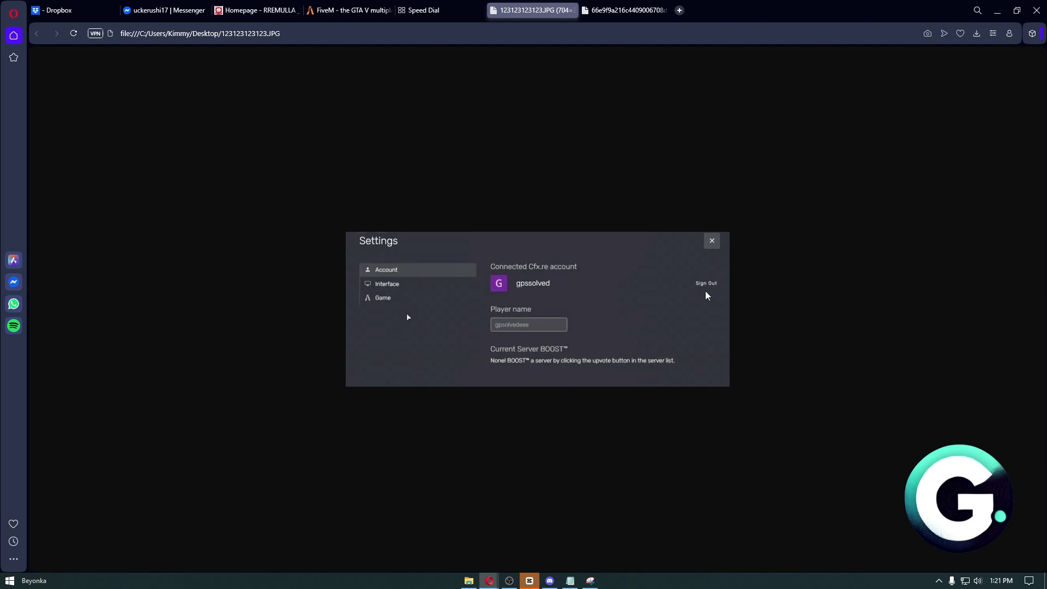